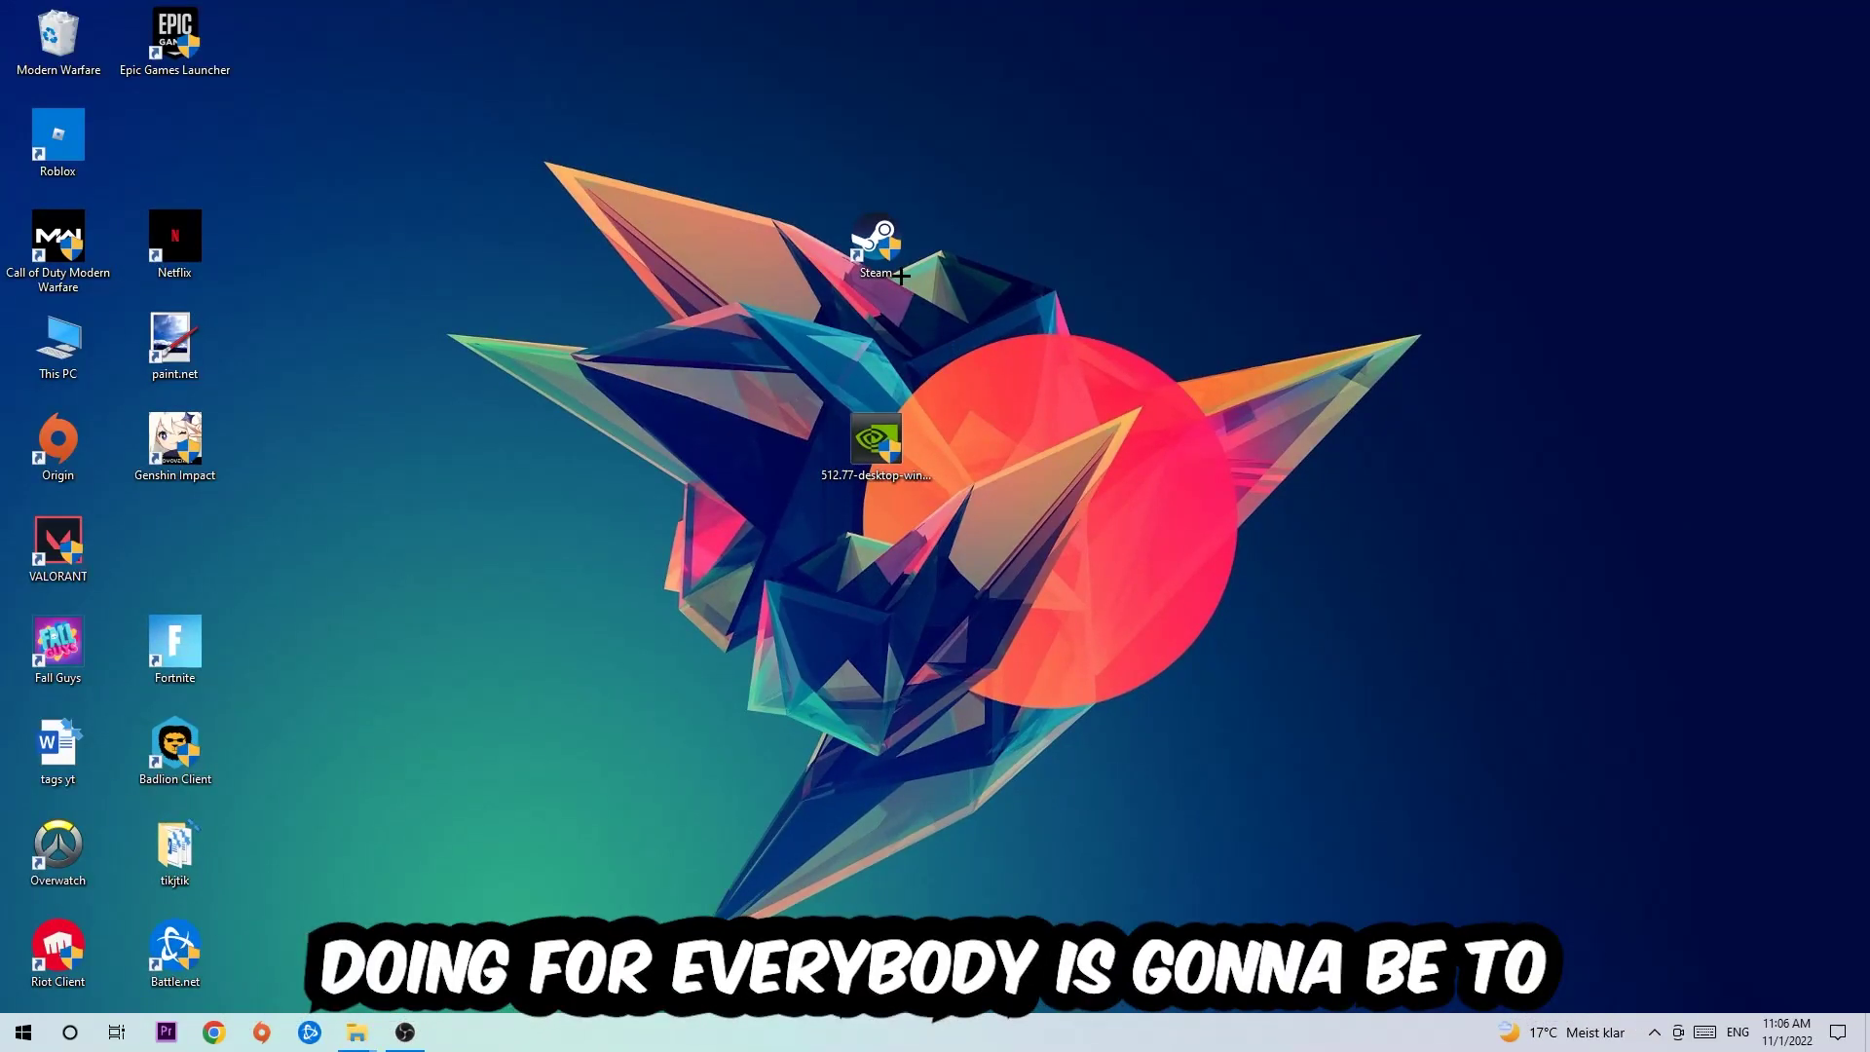
Open Task Manager full screen and bring up the End task option for Google Chrome
right_click(804, 1037)
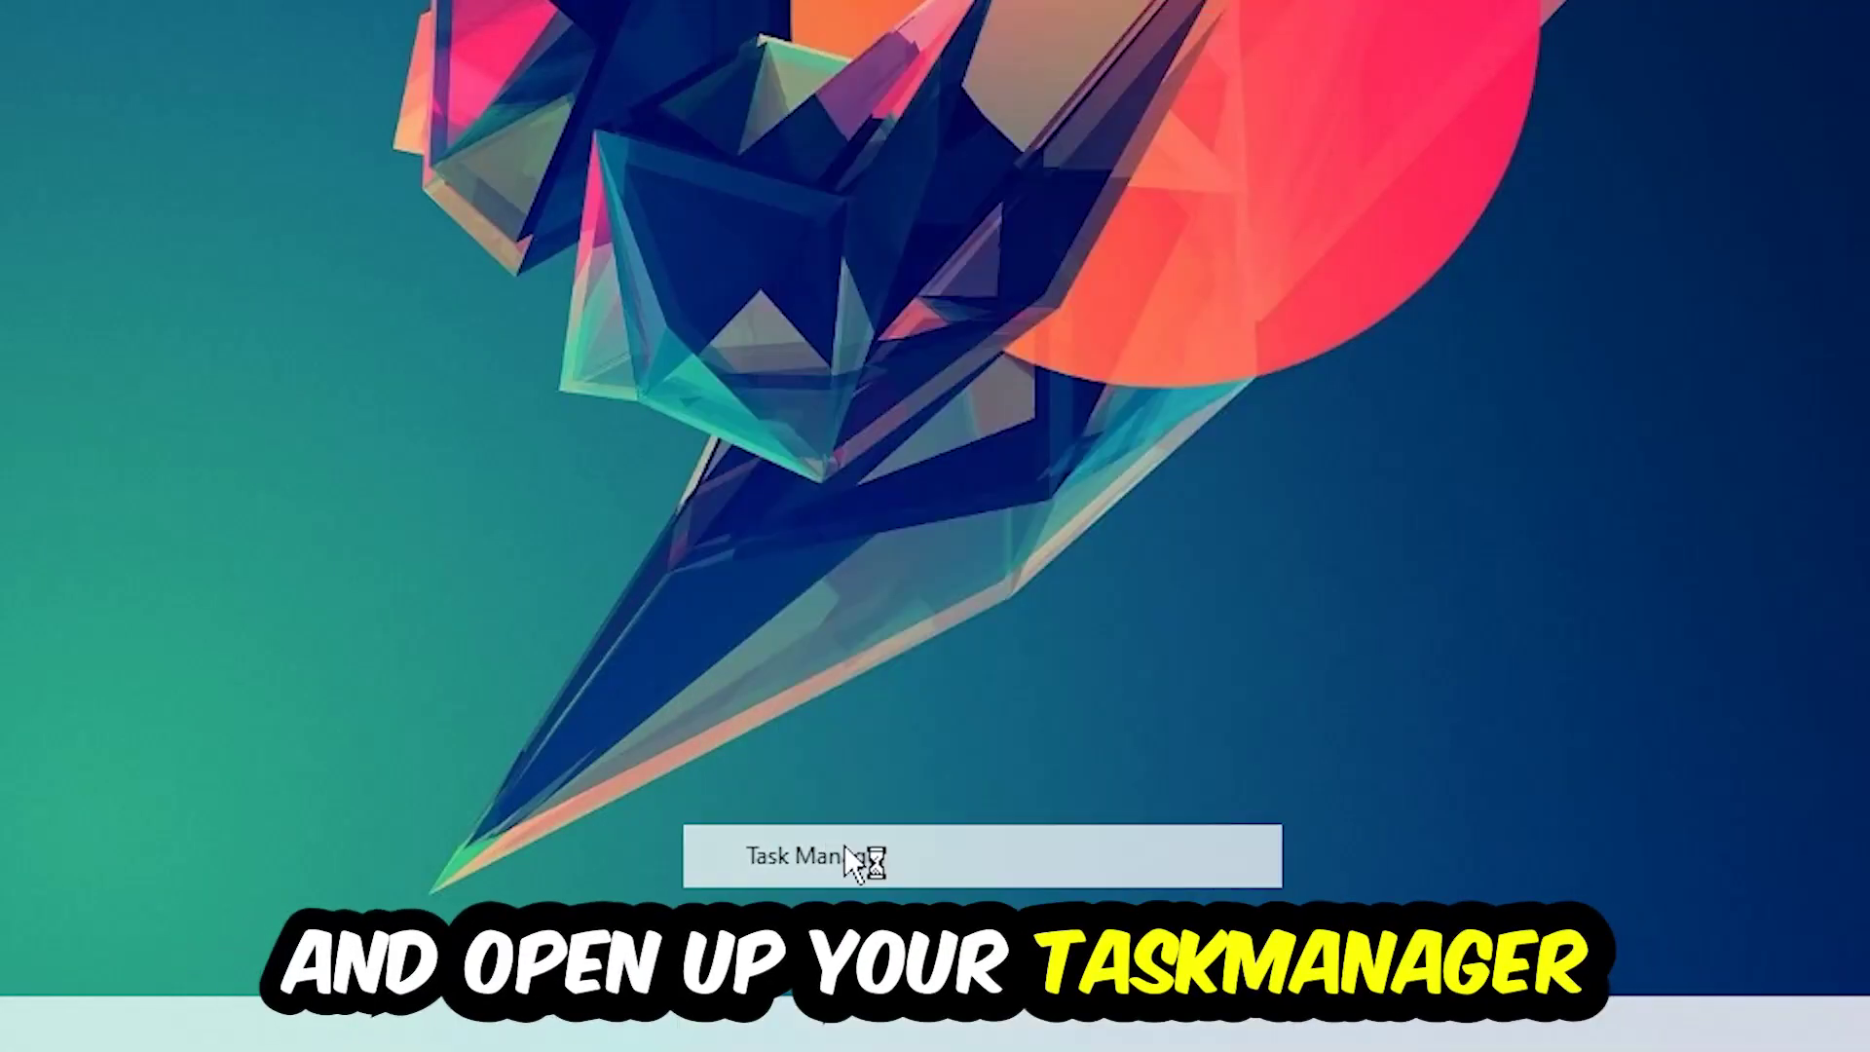
click(844, 845)
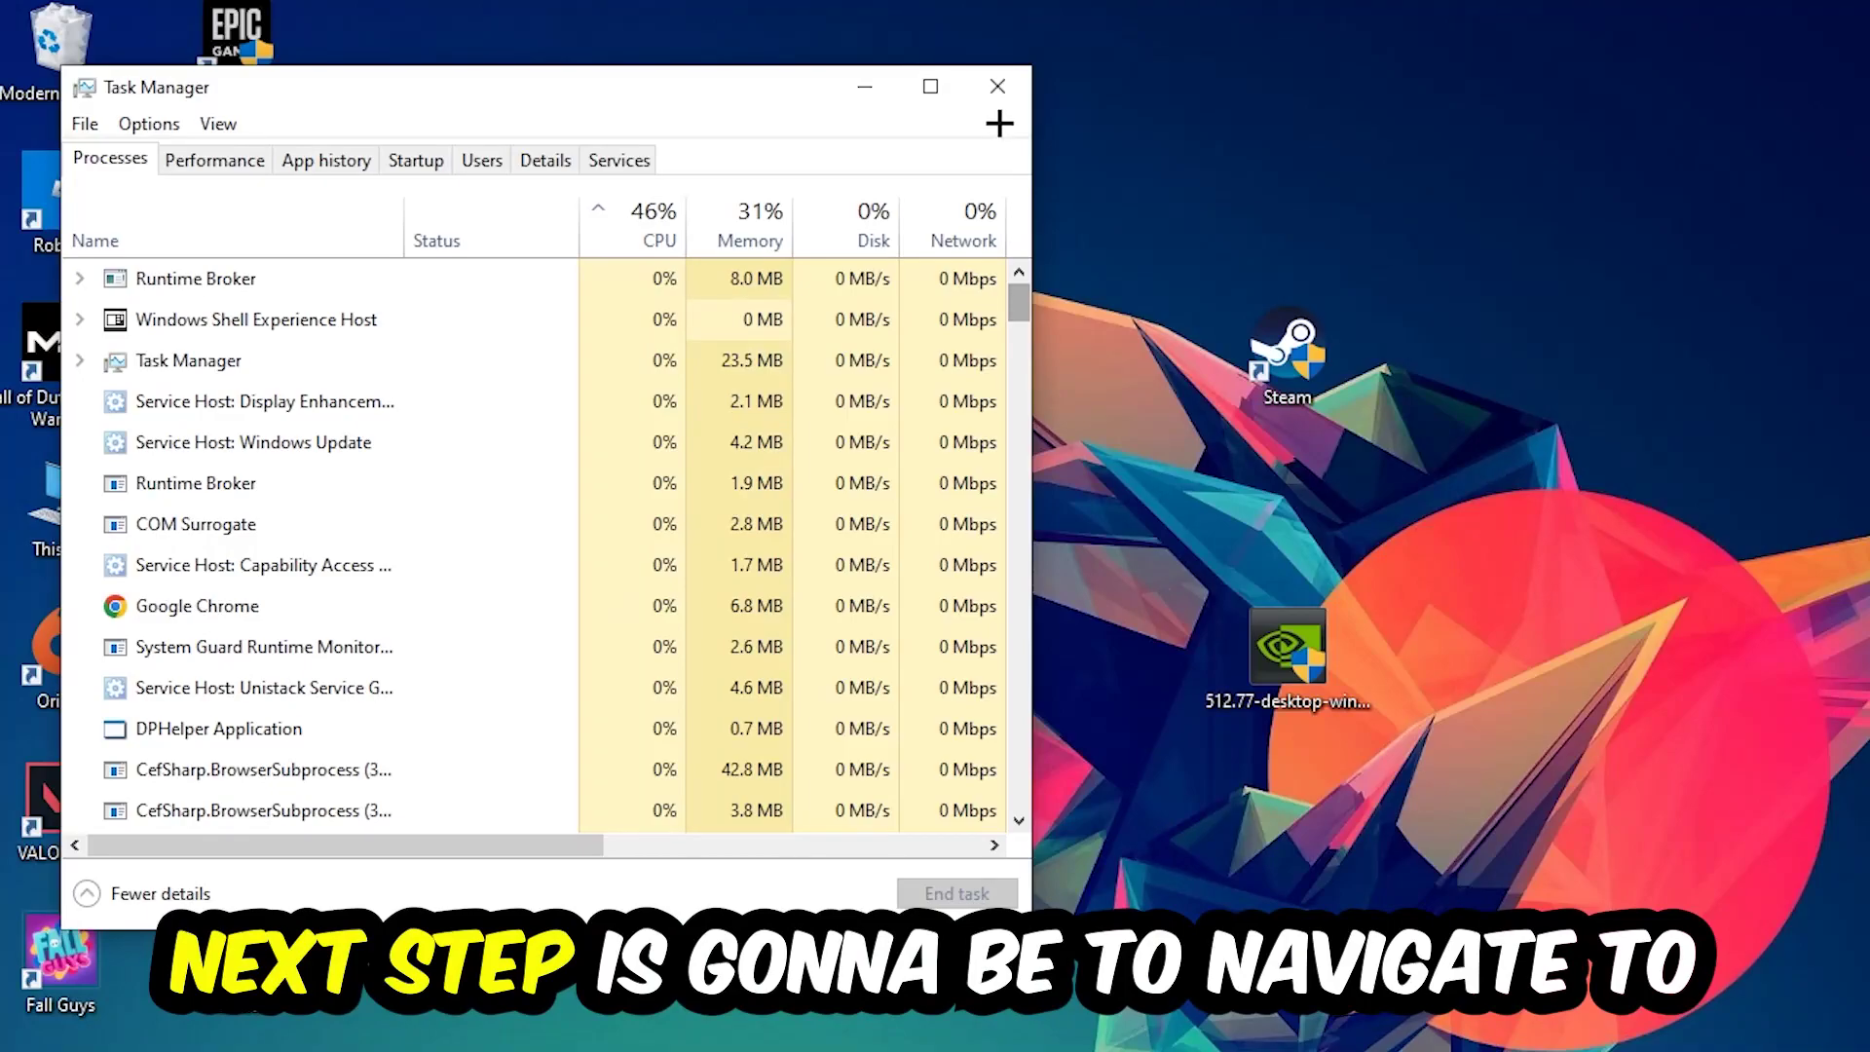
click(928, 27)
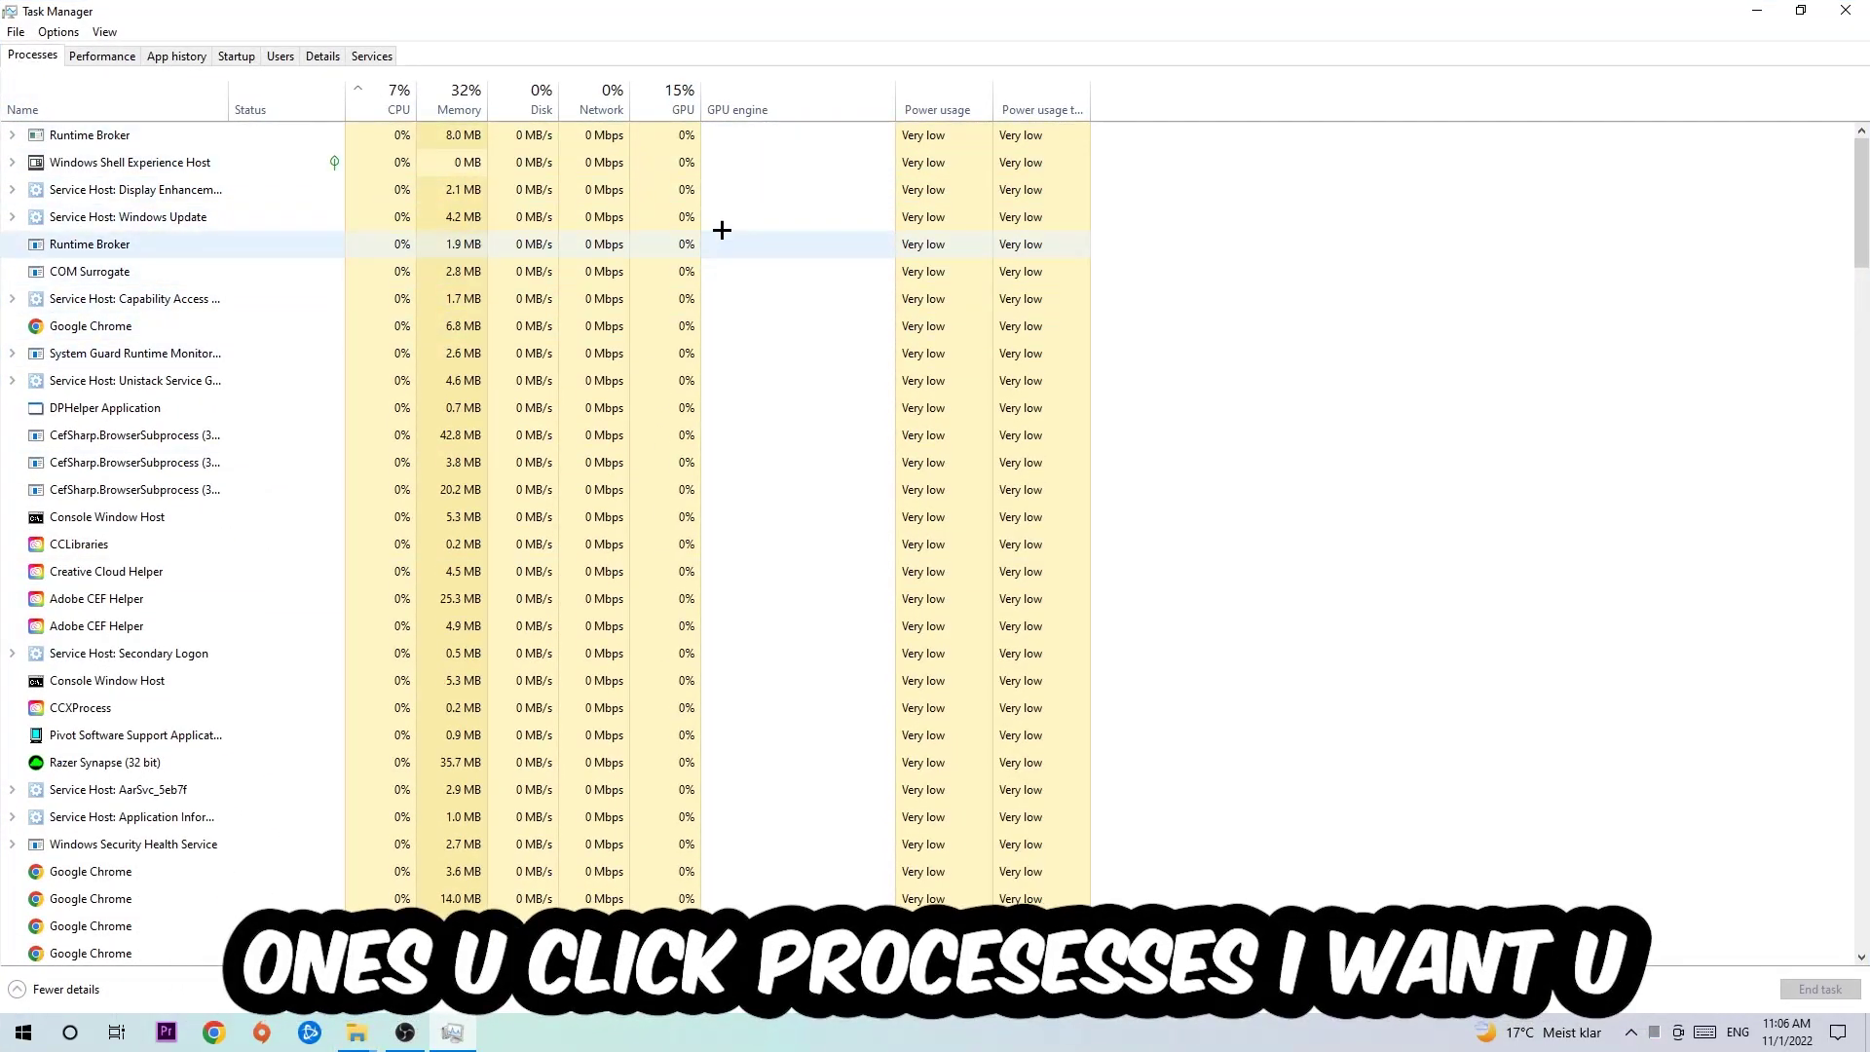
click(519, 326)
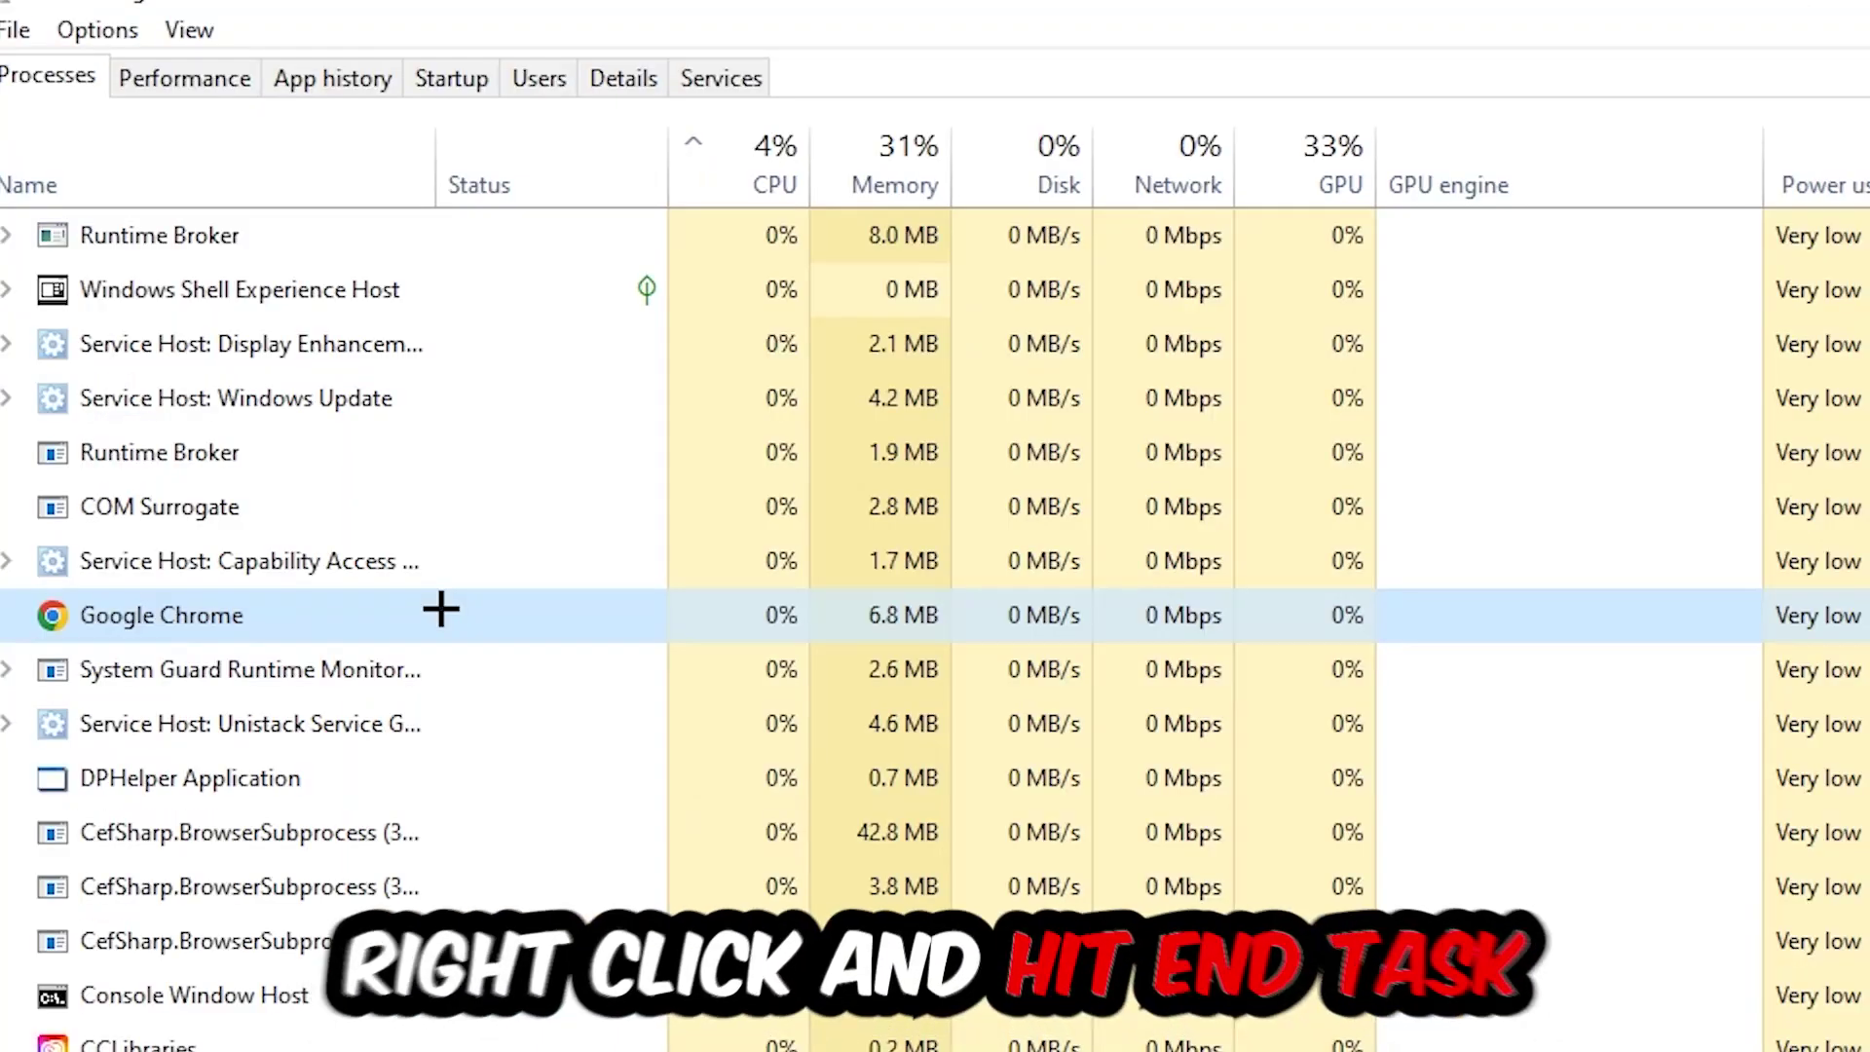
right_click(229, 325)
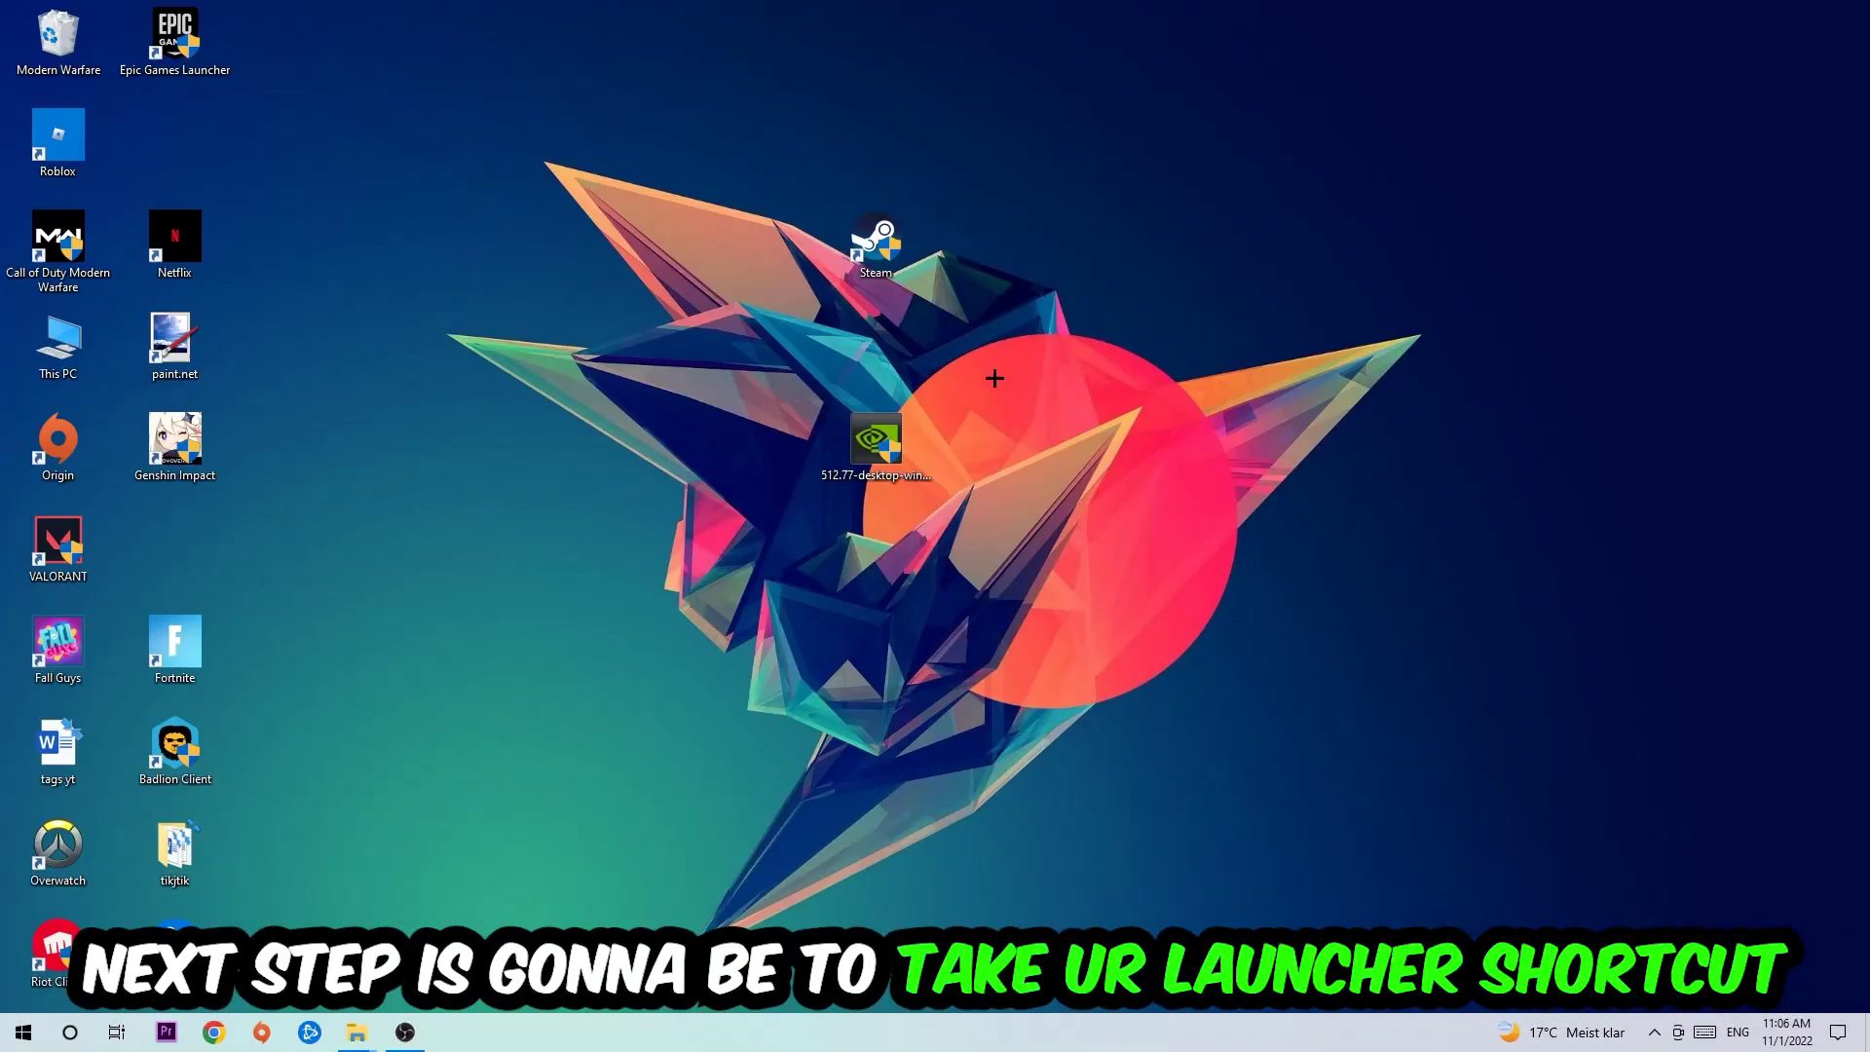
Drag the Steam shortcut around the desktop and drop it left of centre
drag(875, 242, 1096, 336)
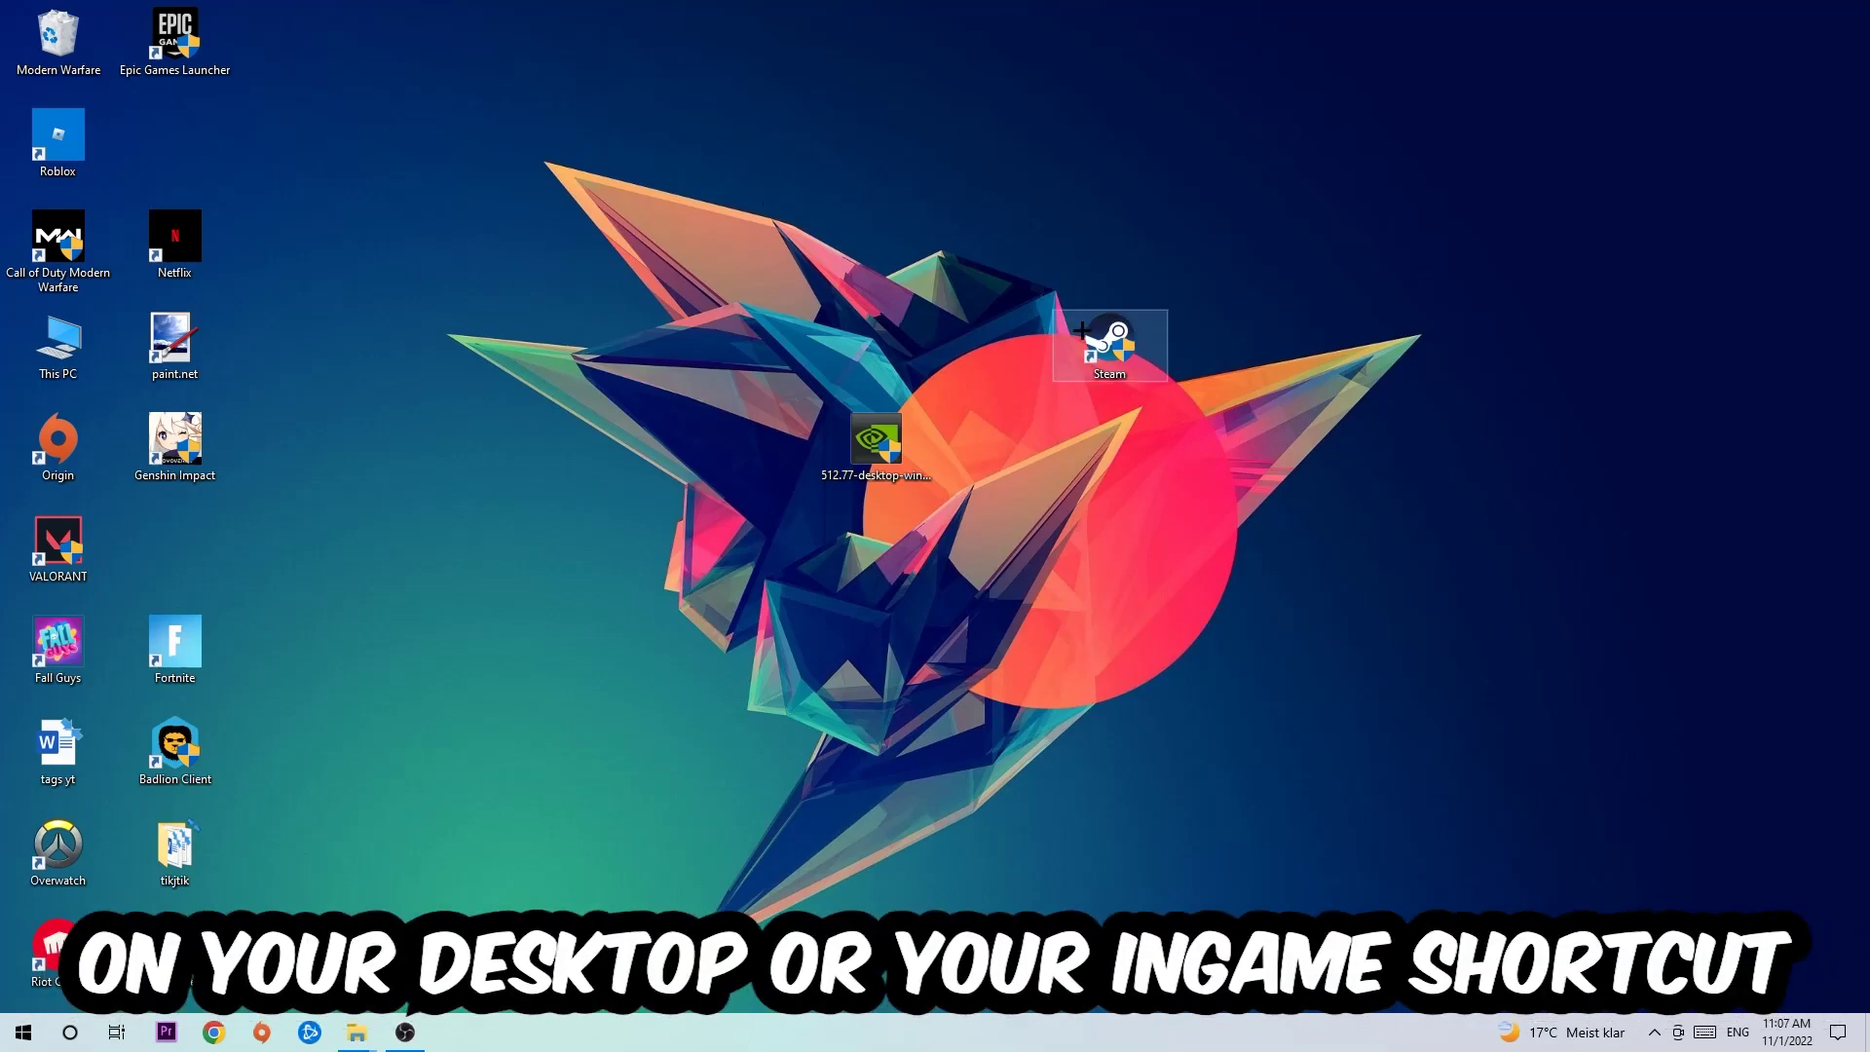
drag(1105, 344, 719, 237)
right_click(719, 238)
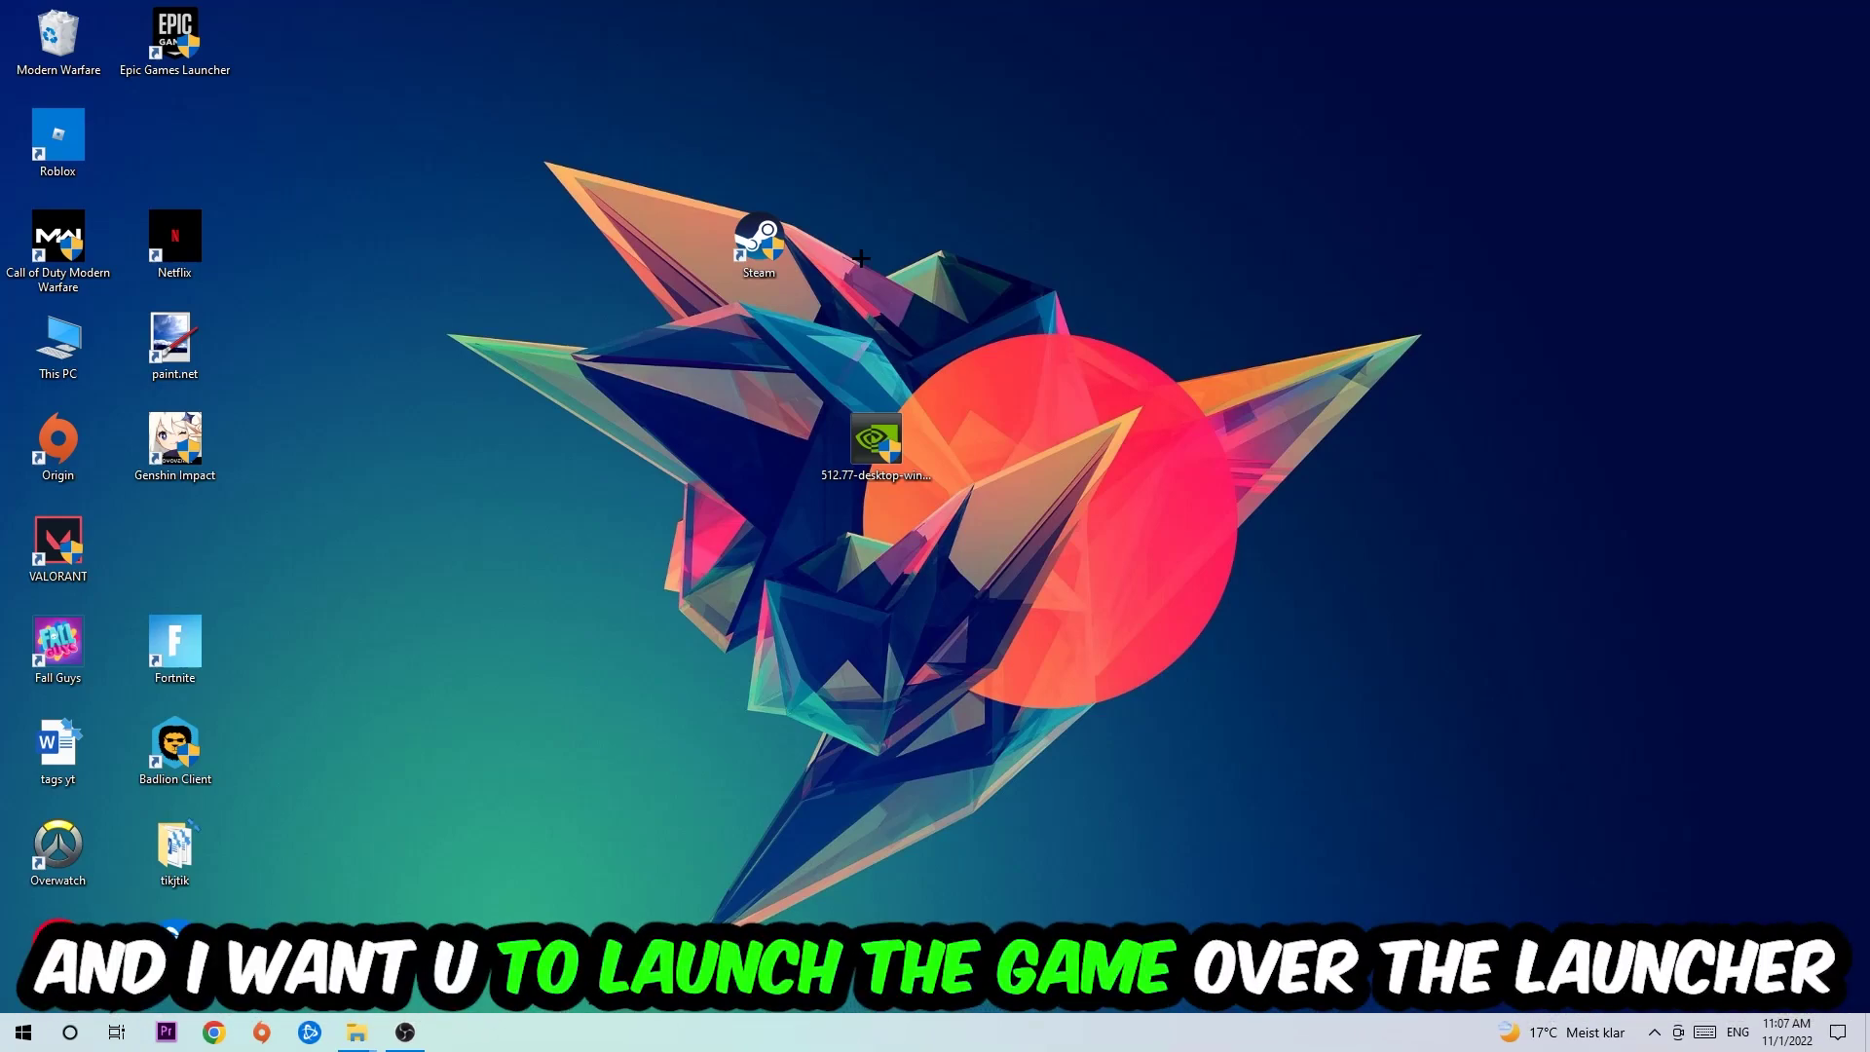
drag(737, 242, 621, 336)
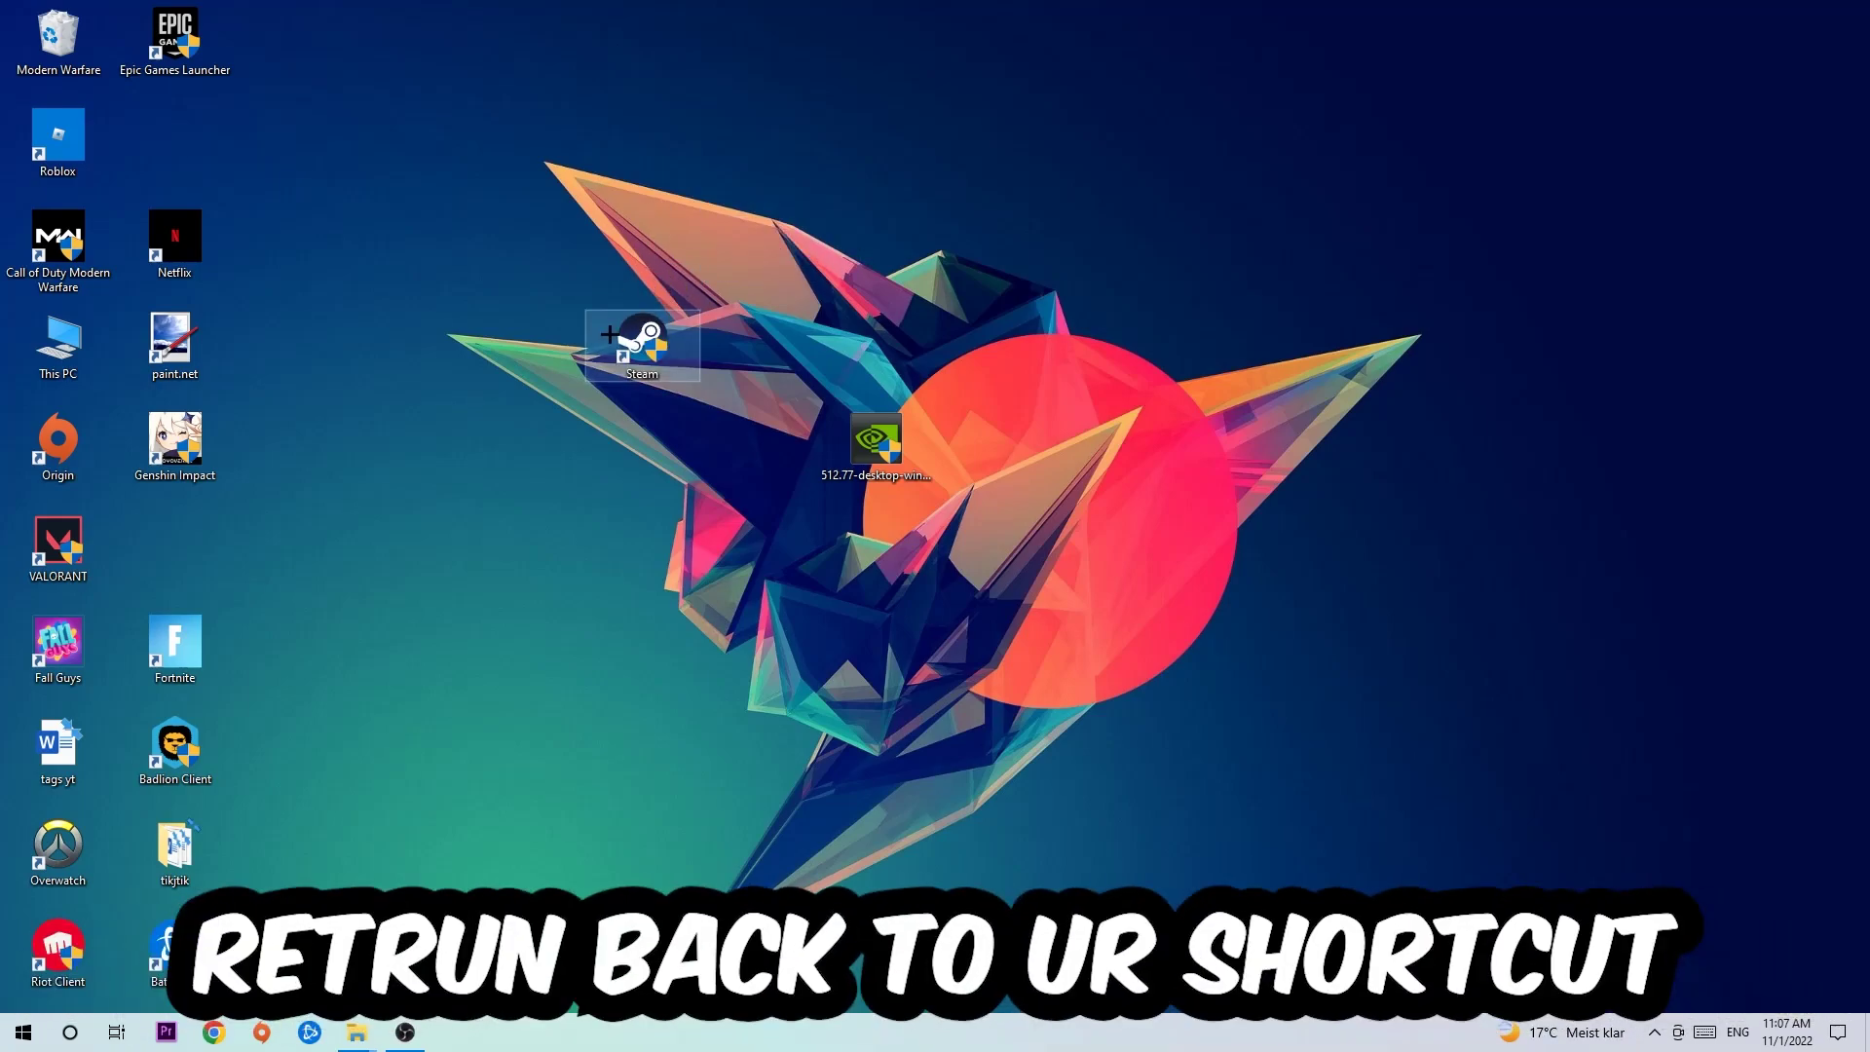
Give the Steam shortcut Windows 8 compatibility with administrator rights in Properties, then deselect it
right_click(610, 335)
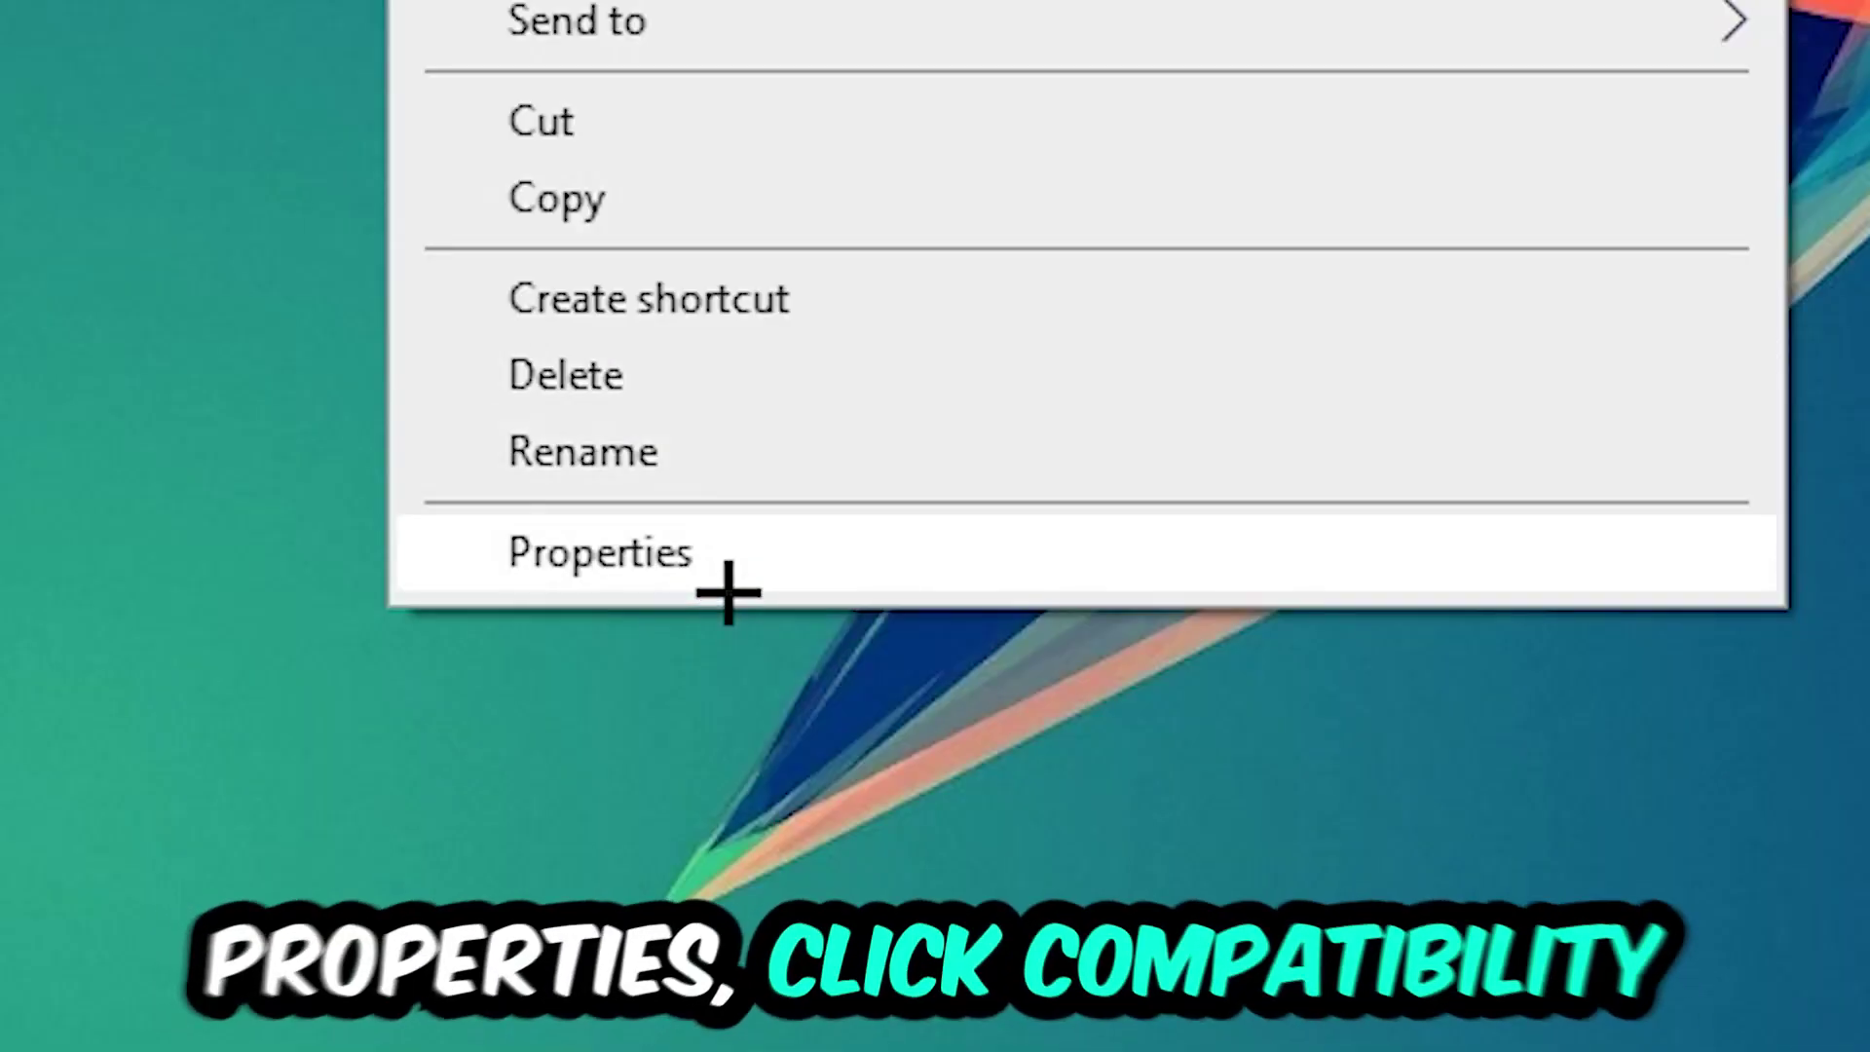
click(738, 845)
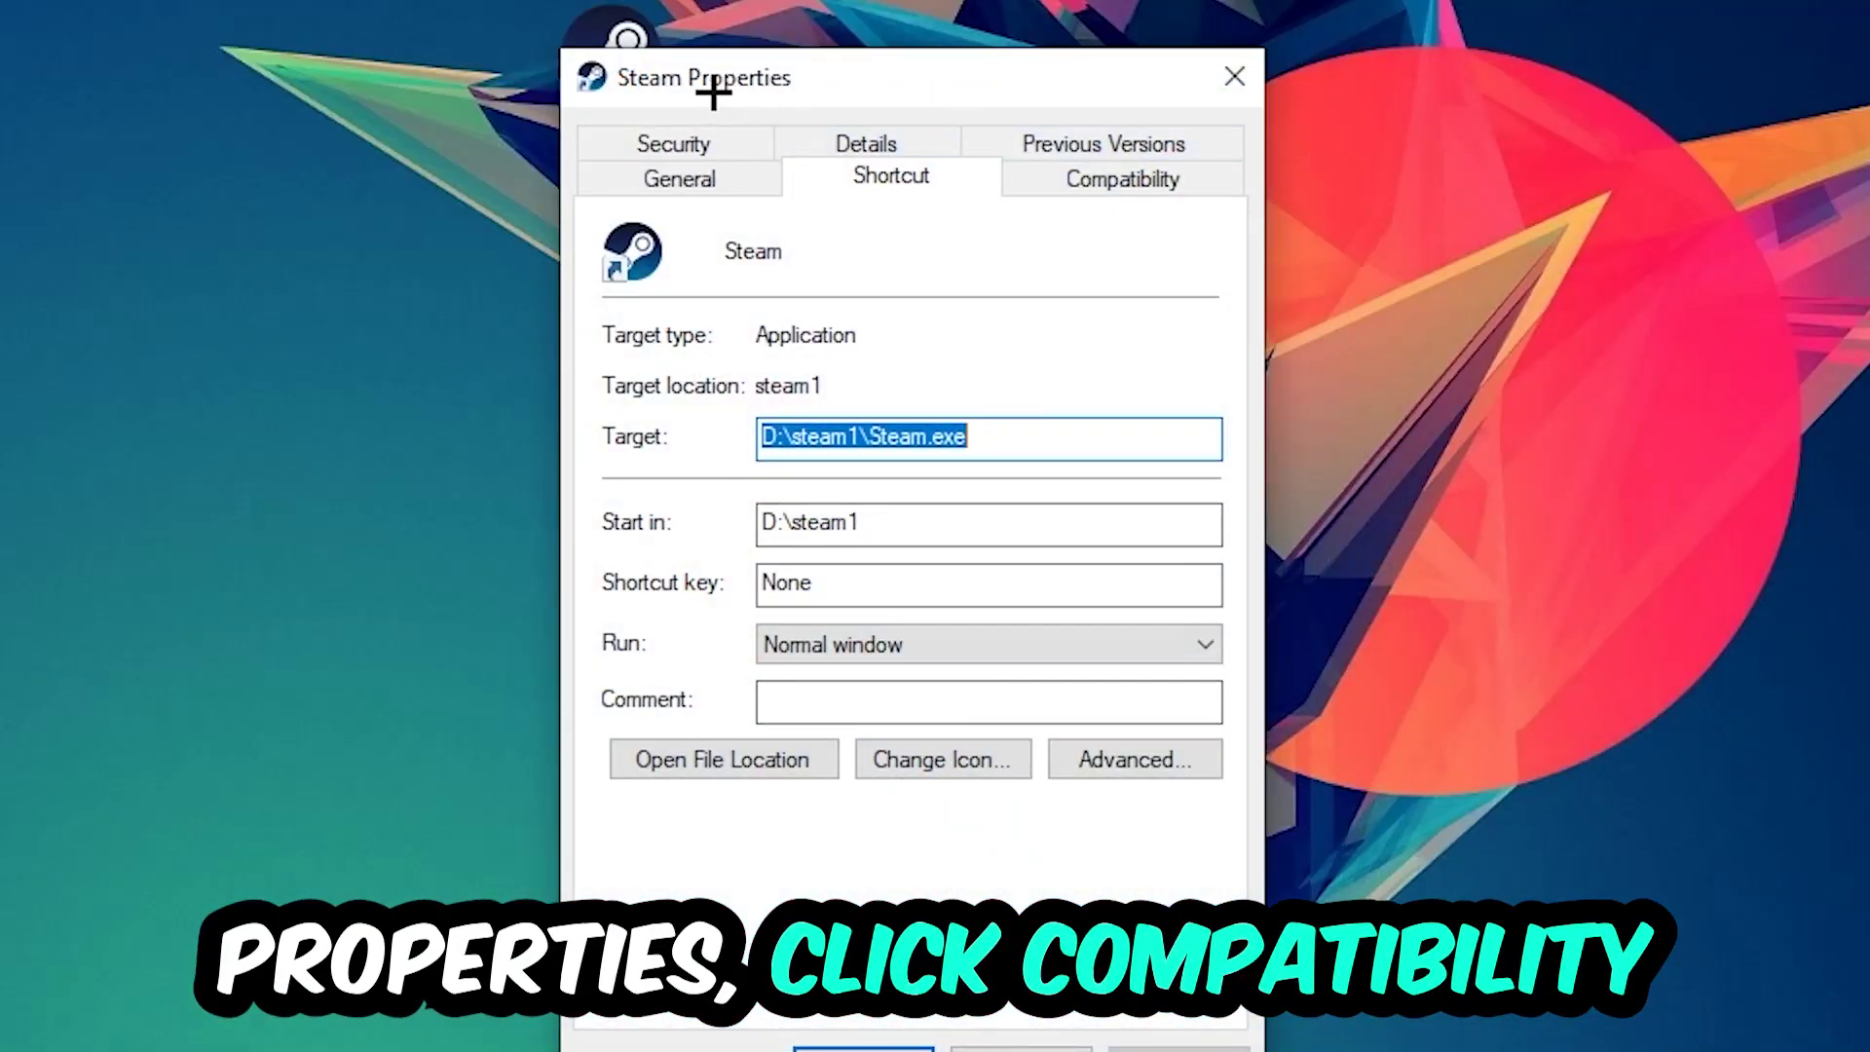
click(1109, 180)
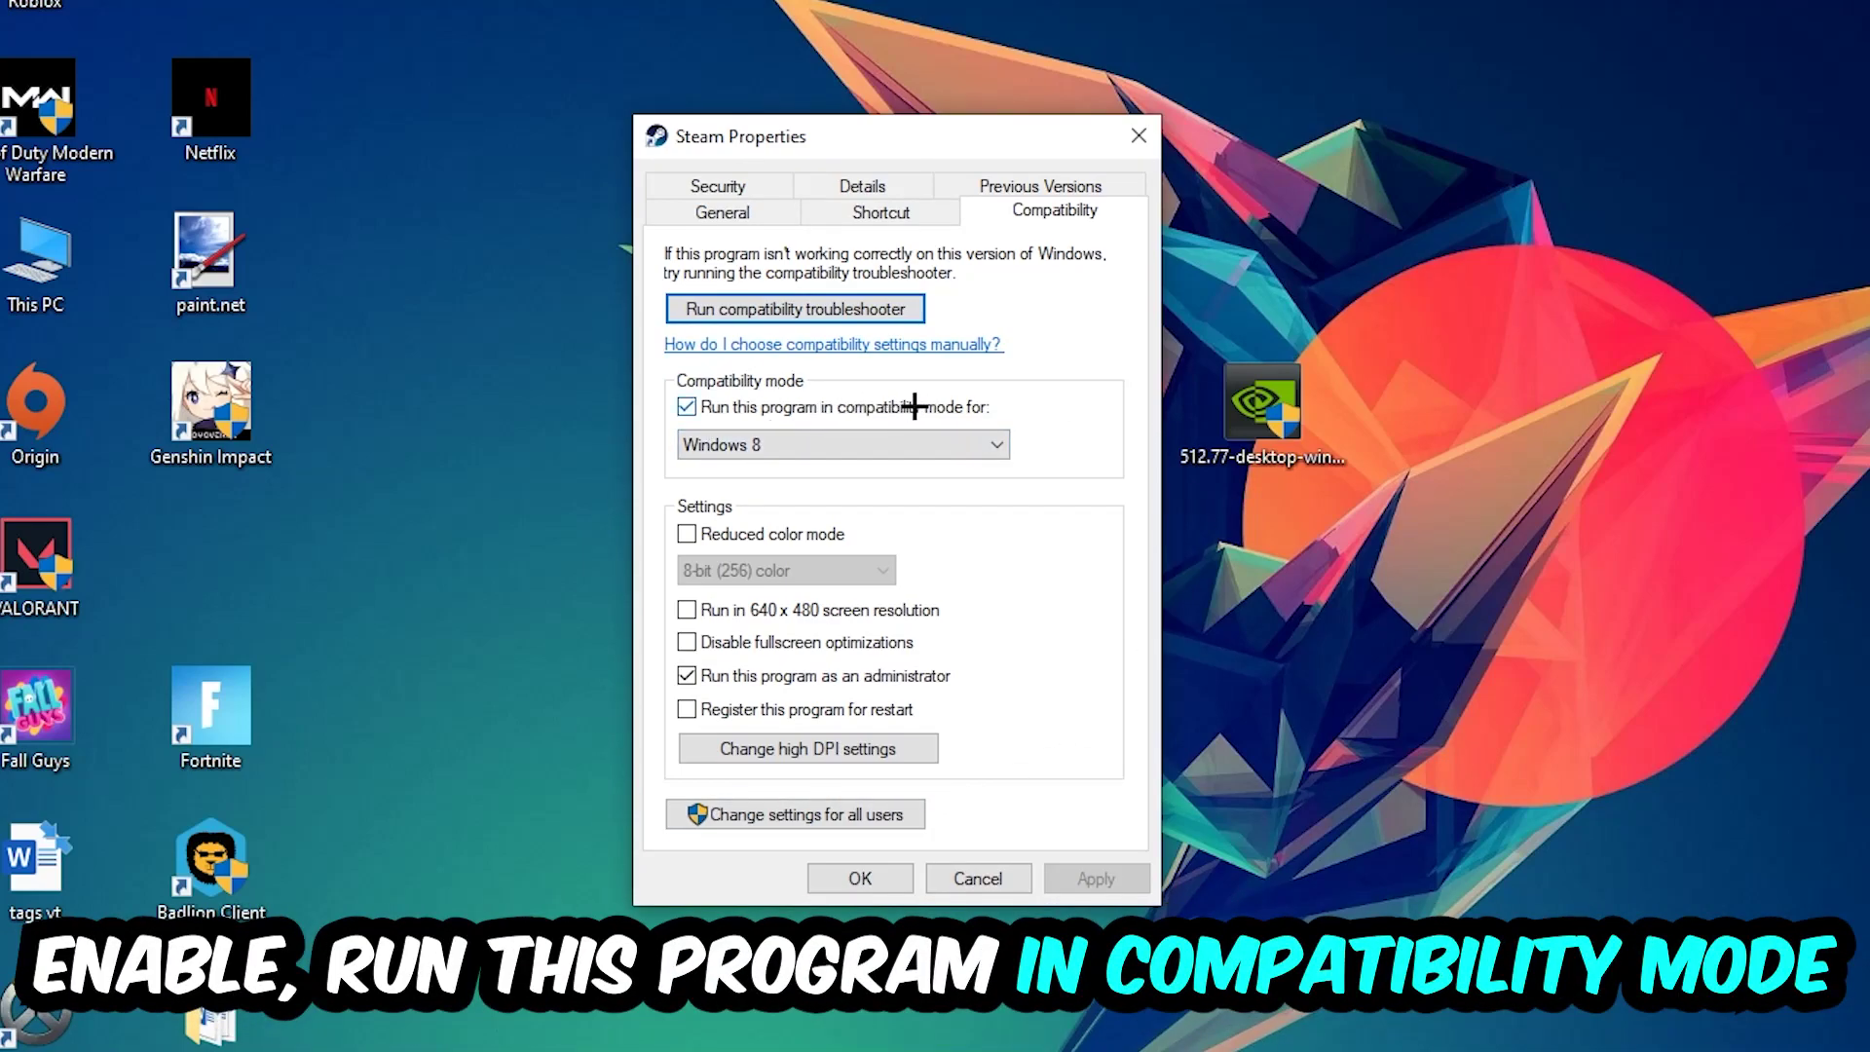
click(961, 441)
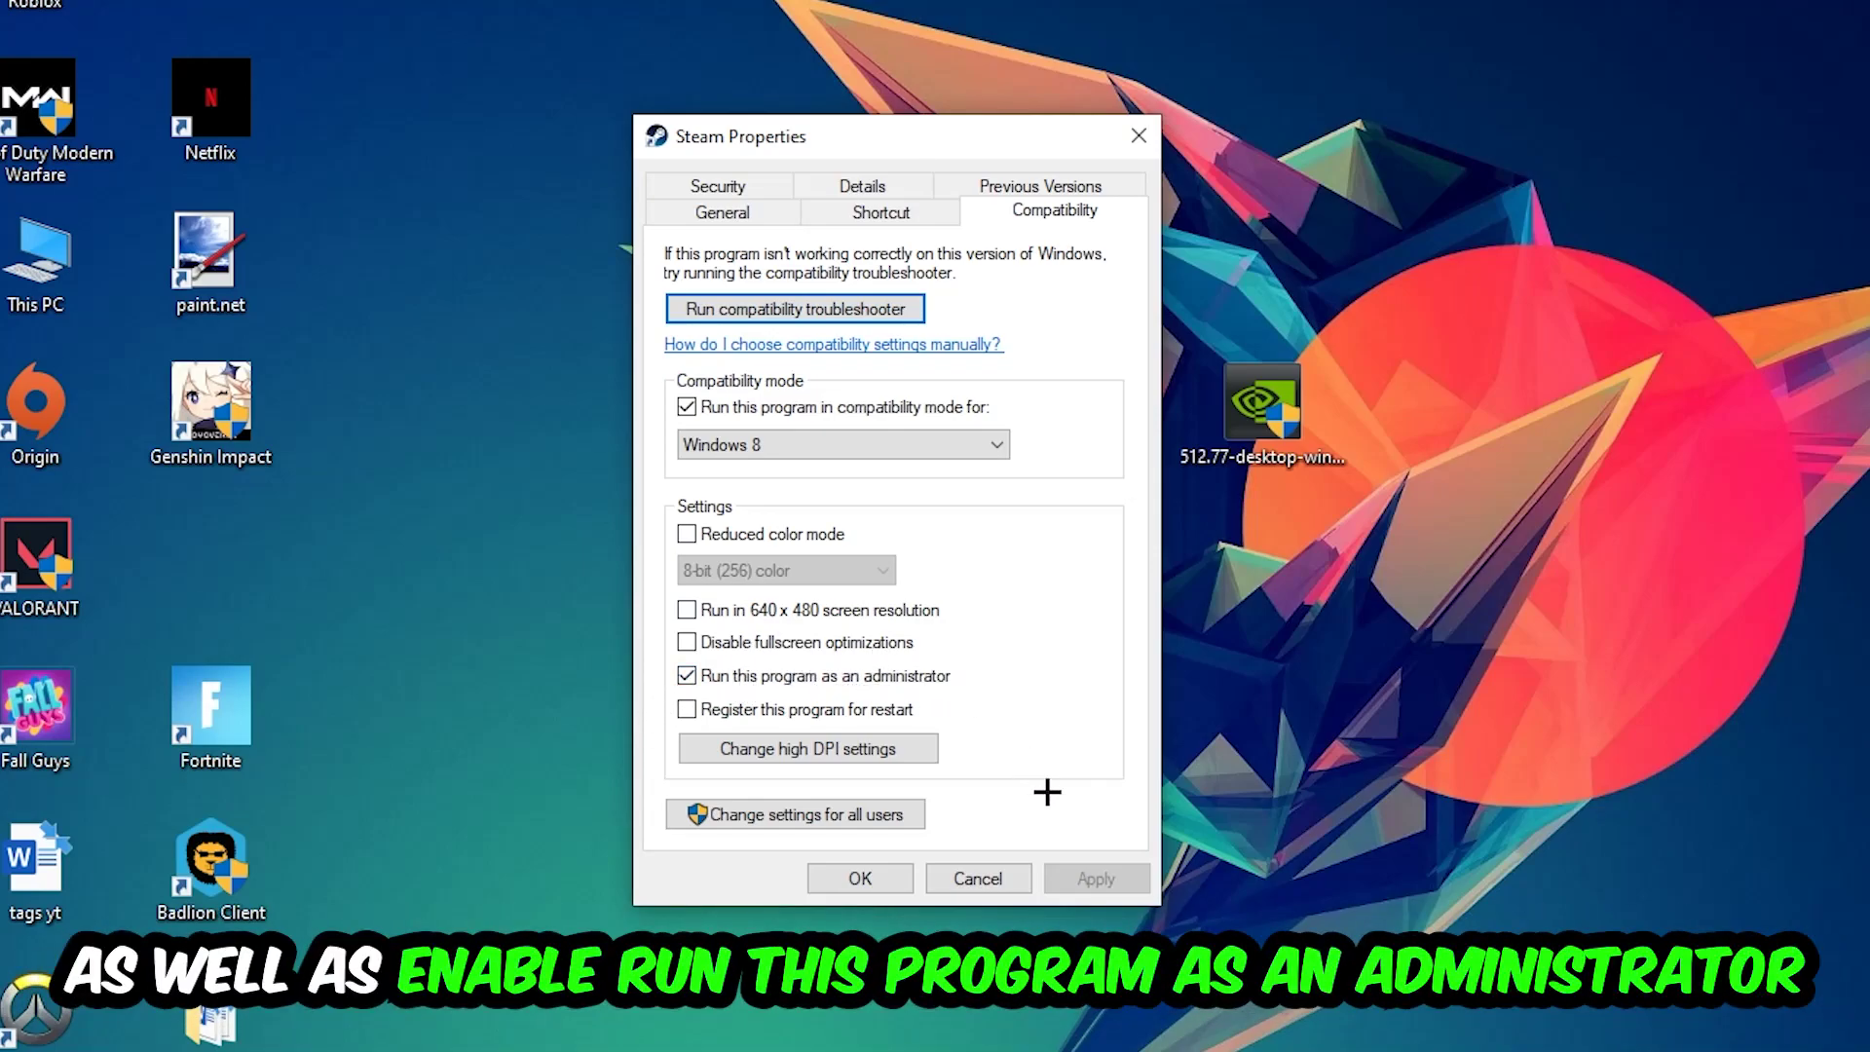
click(1099, 878)
click(862, 879)
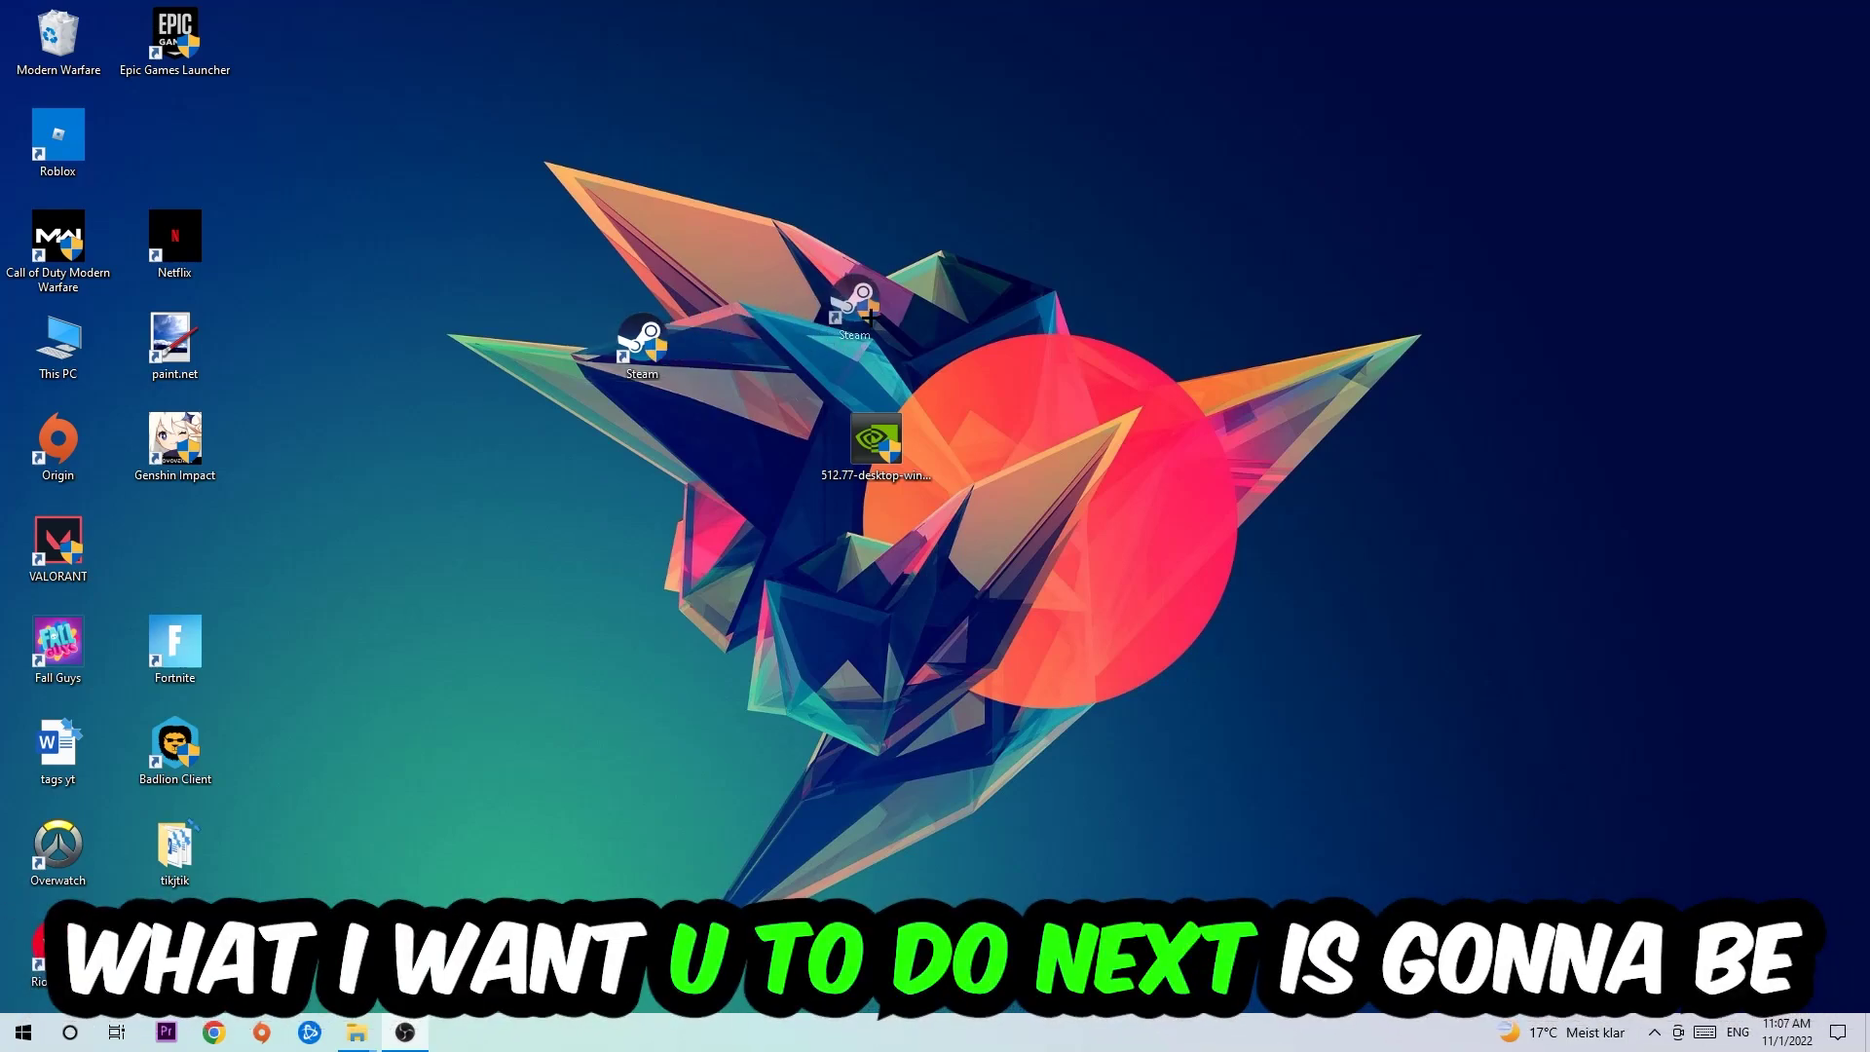
drag(654, 350, 643, 347)
click(665, 245)
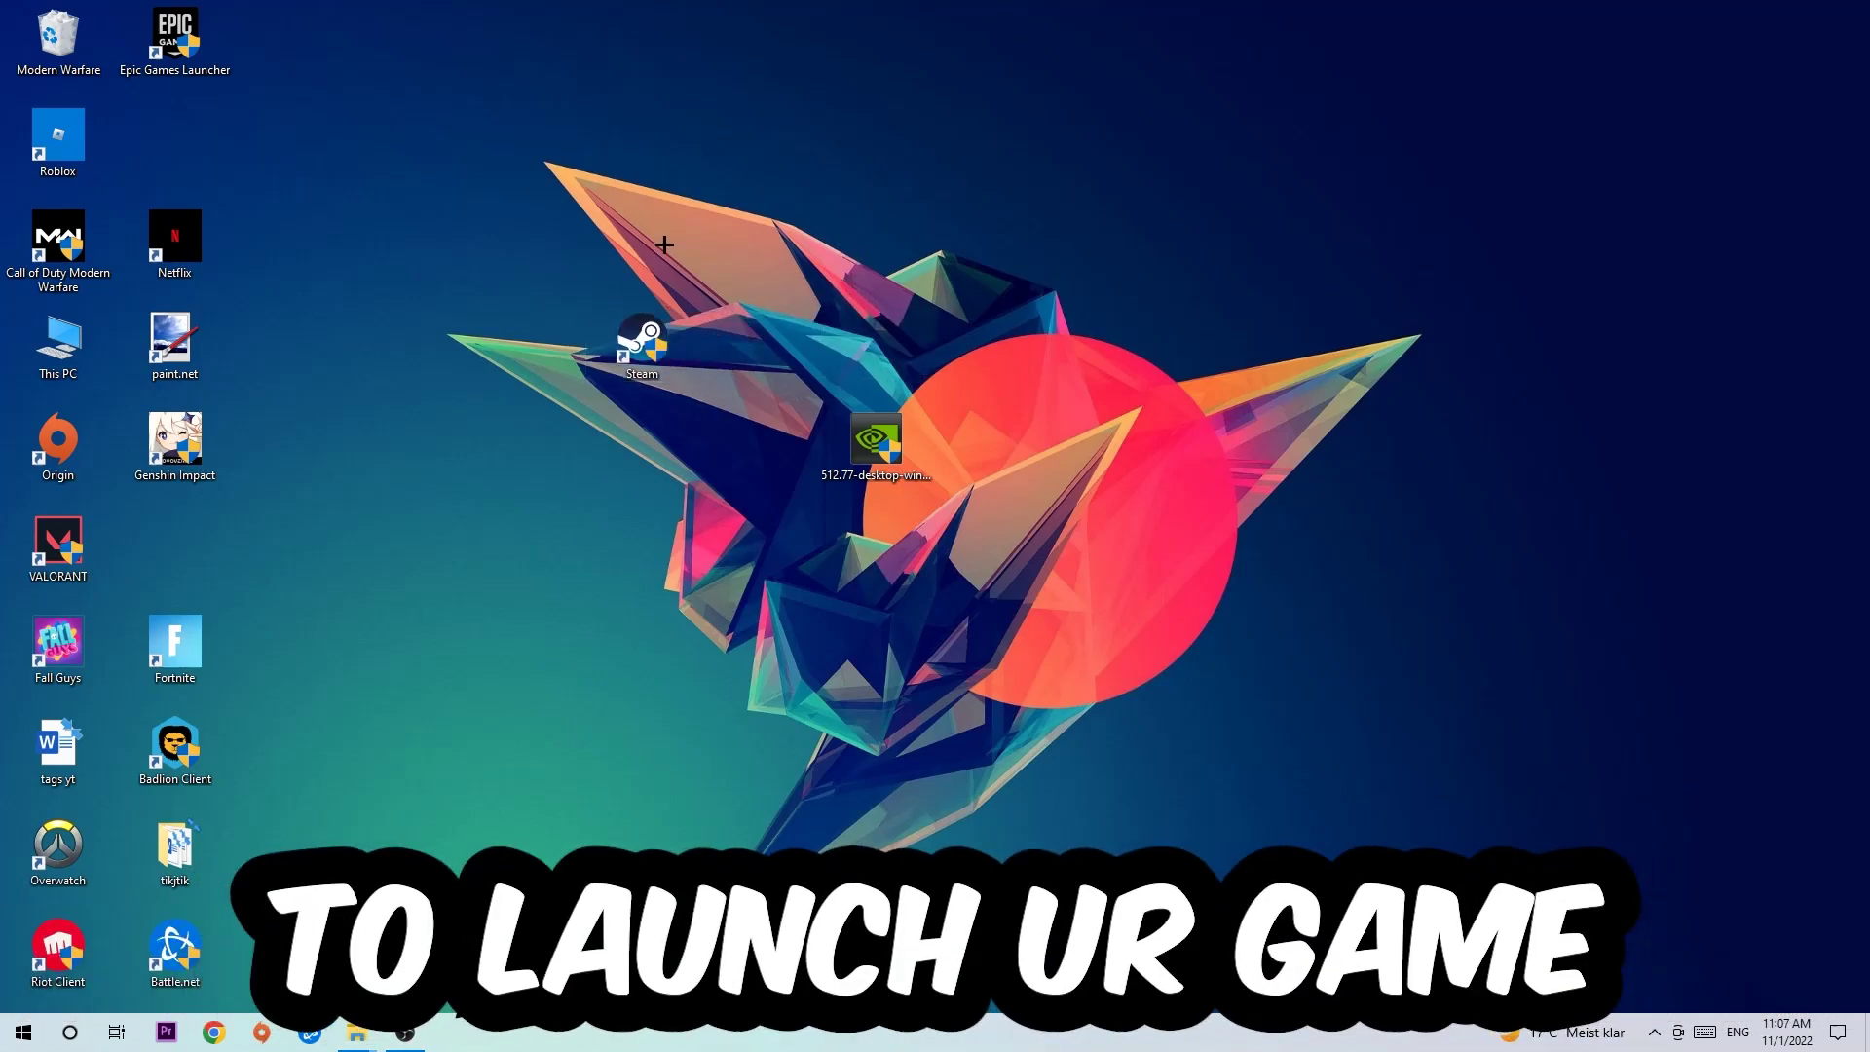